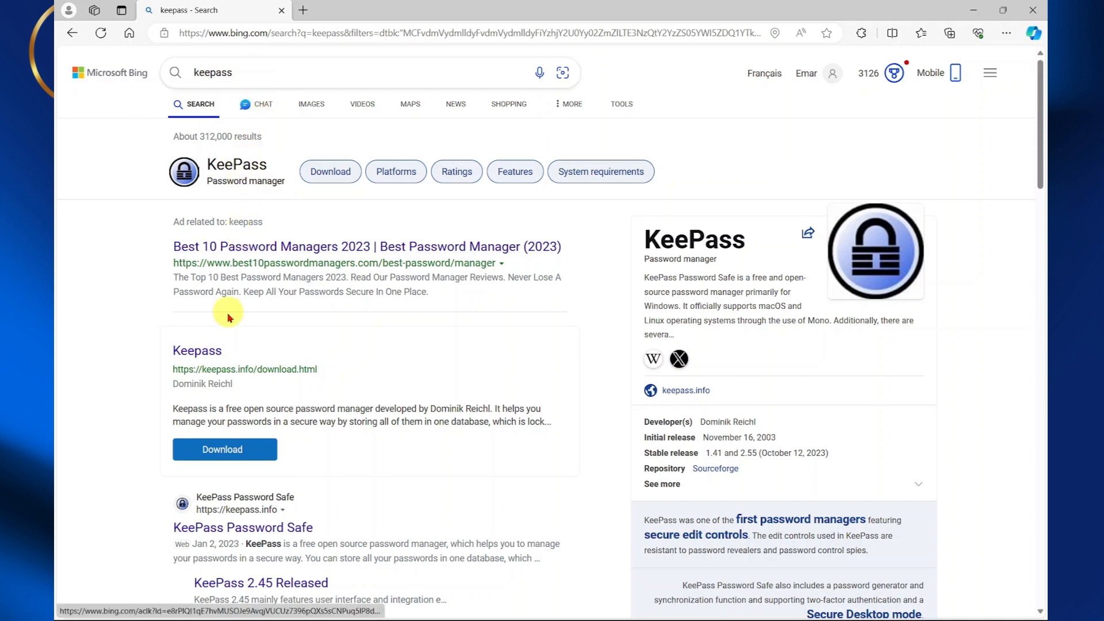
Step: Download the portable KeePass 2.55 ZIP package from the keepass.info download page and show it in the Downloads folder
click(207, 348)
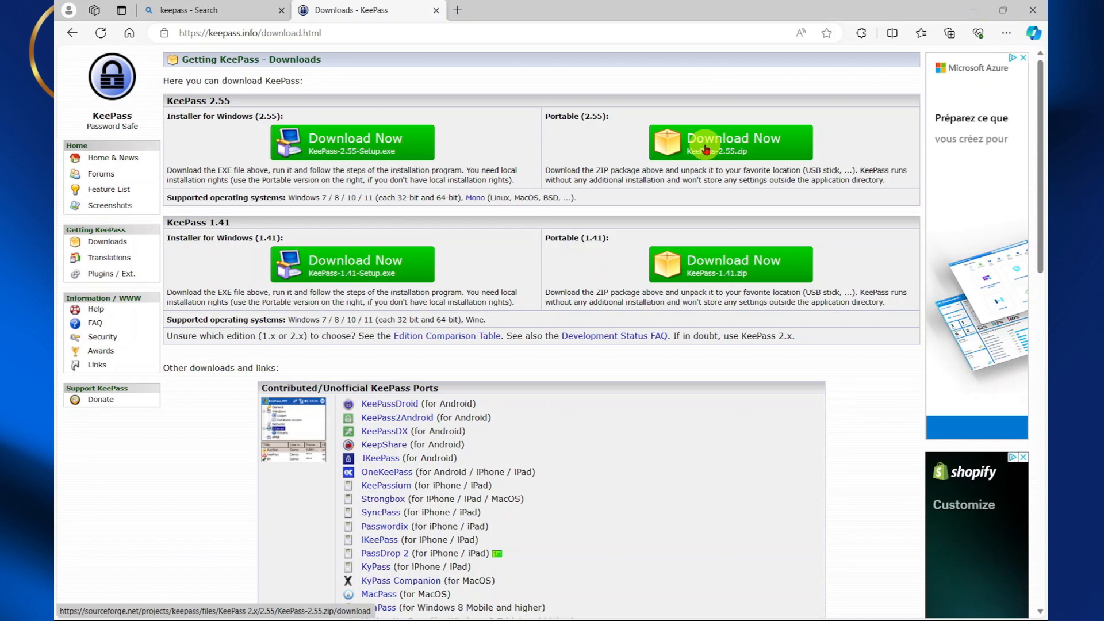
click(738, 138)
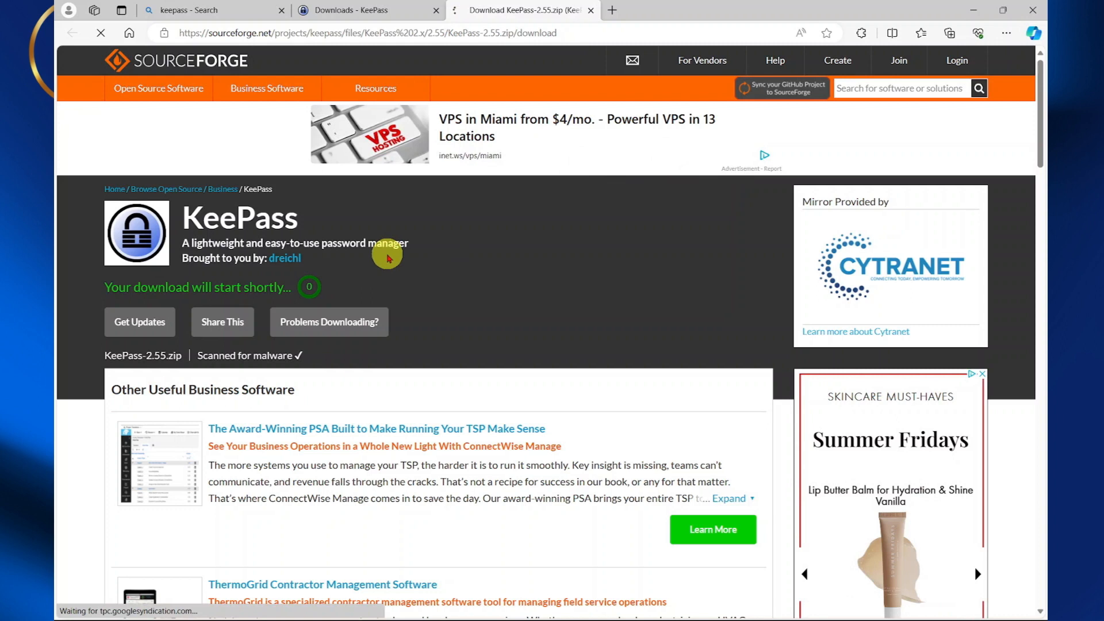
click(903, 85)
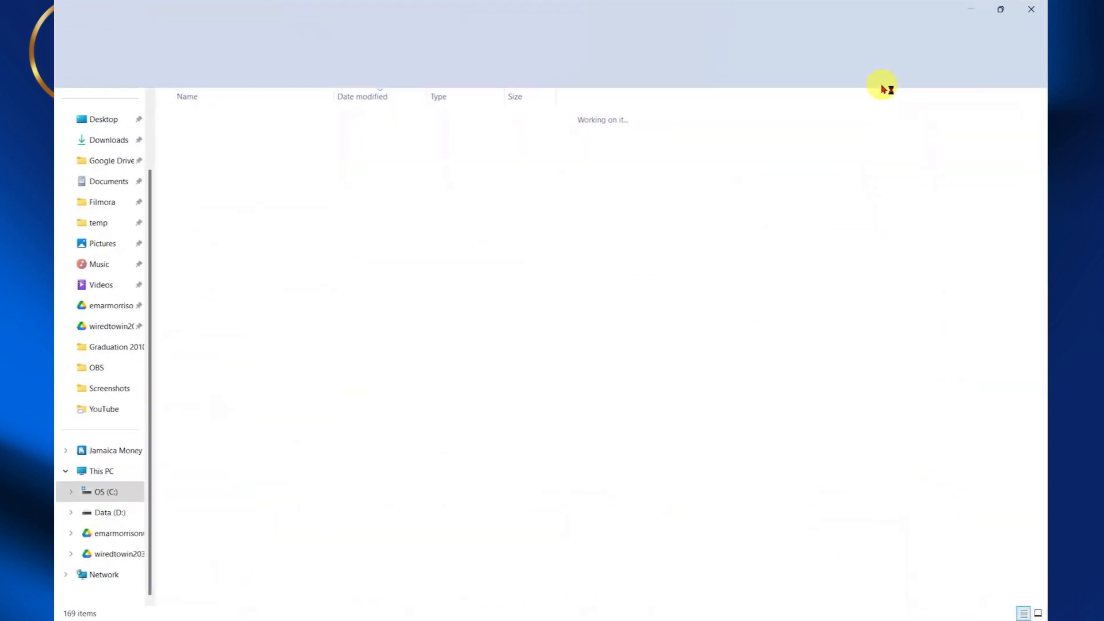
Step: Extract the KeePass-2.55 archive into a KeePass-2.55 folder inside Downloads
click(216, 135)
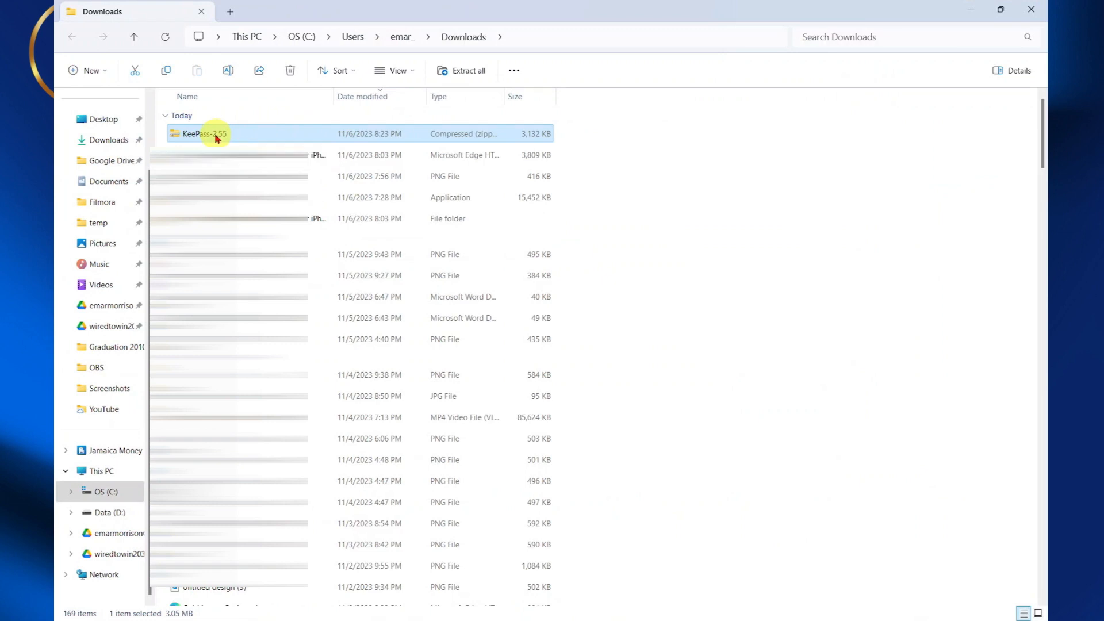
right_click(216, 138)
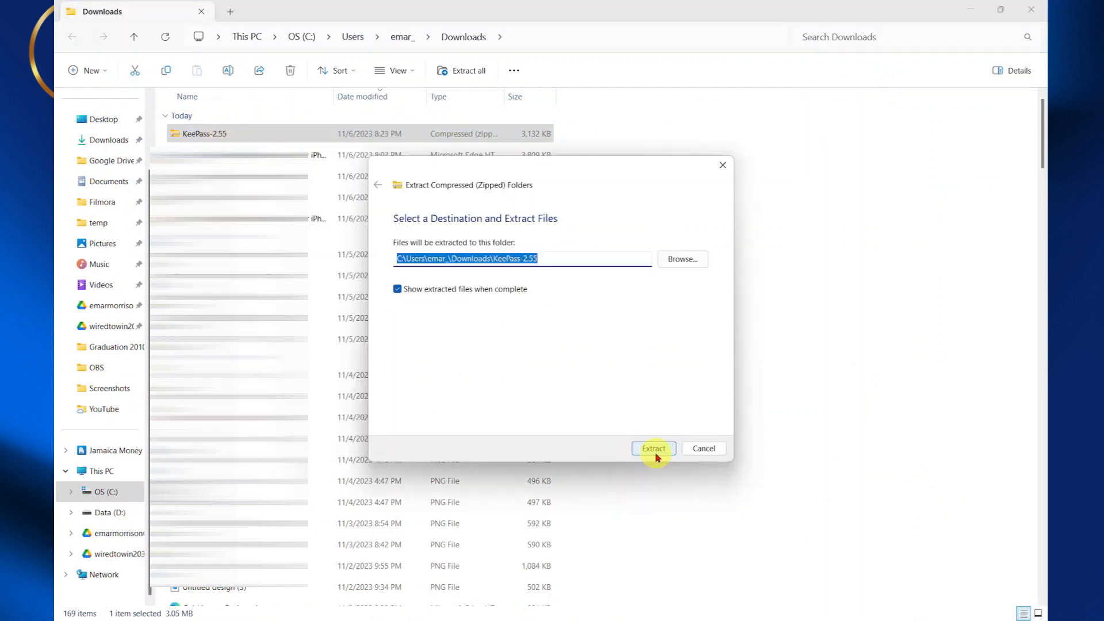
click(657, 452)
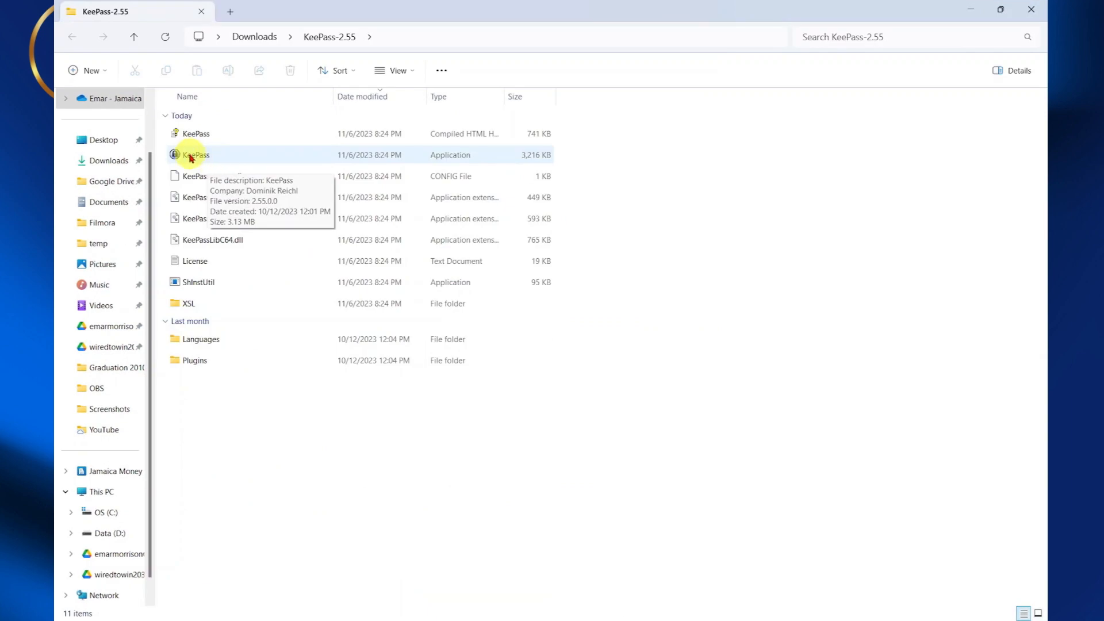
Step: Launch the KeePass application from the extracted folder, skip opening the existing database, and maximize the program window
double_click(190, 156)
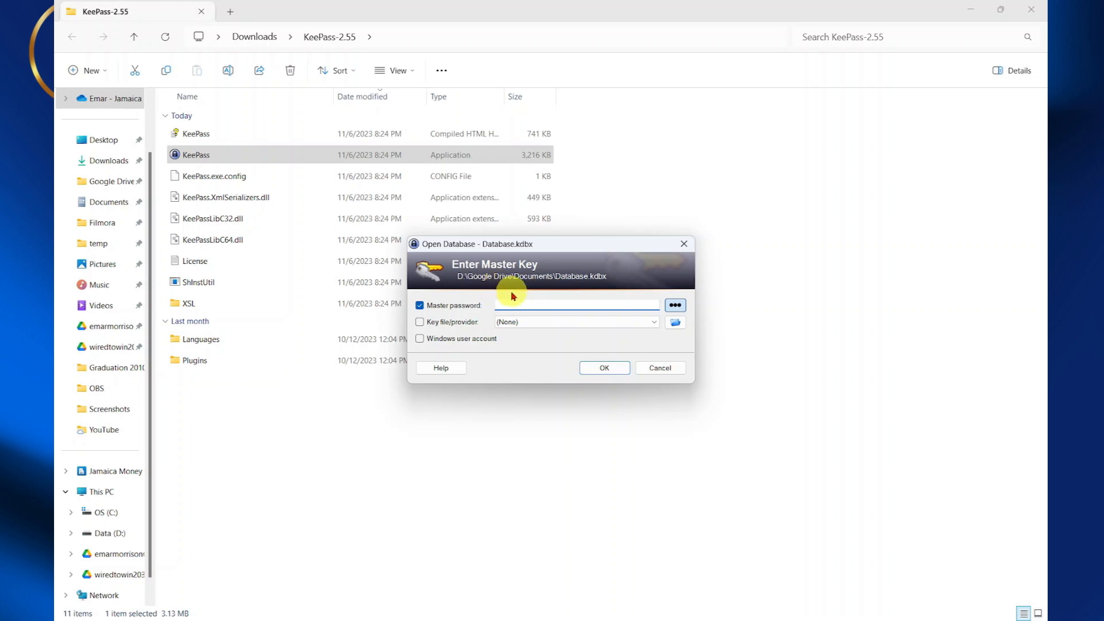
click(660, 368)
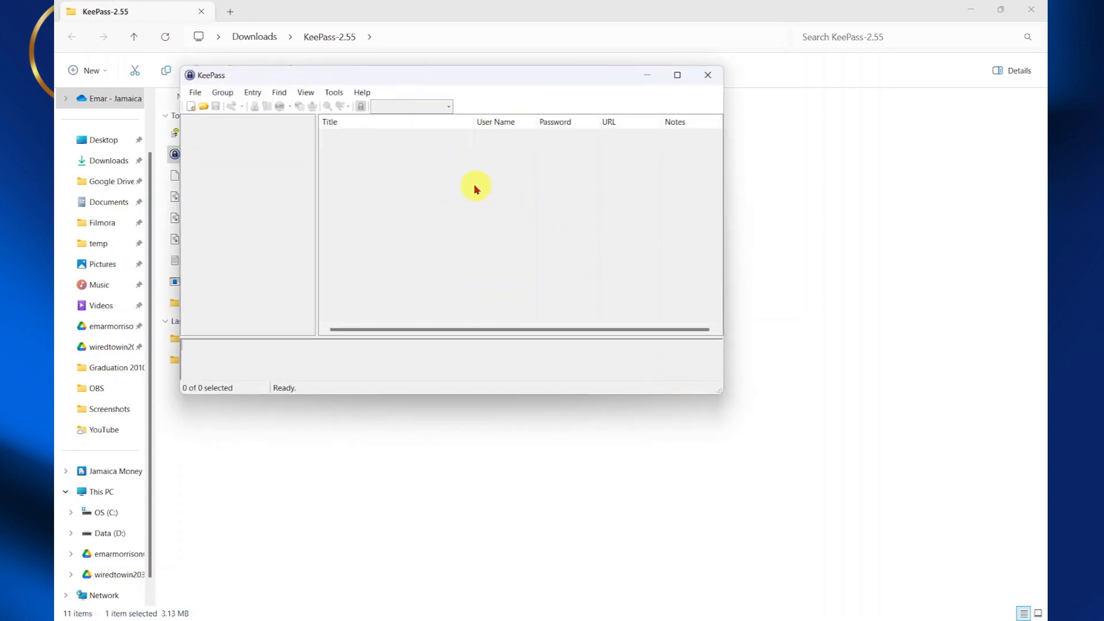
click(676, 77)
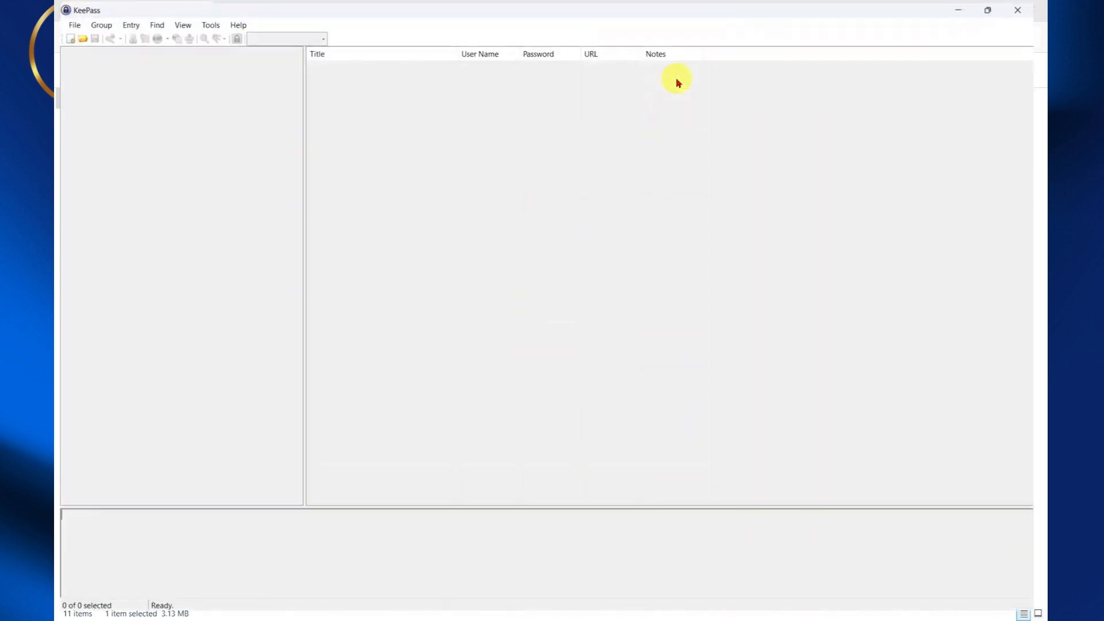
Step: Create a new KeePass database file named Database in the Downloads folder
click(70, 23)
click(87, 36)
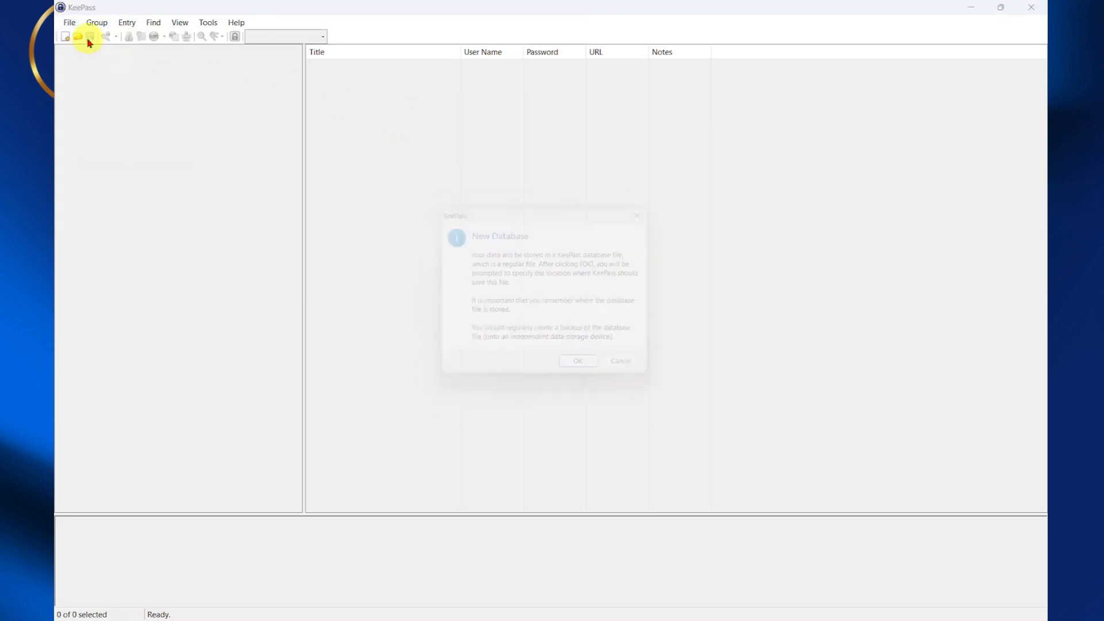
click(597, 373)
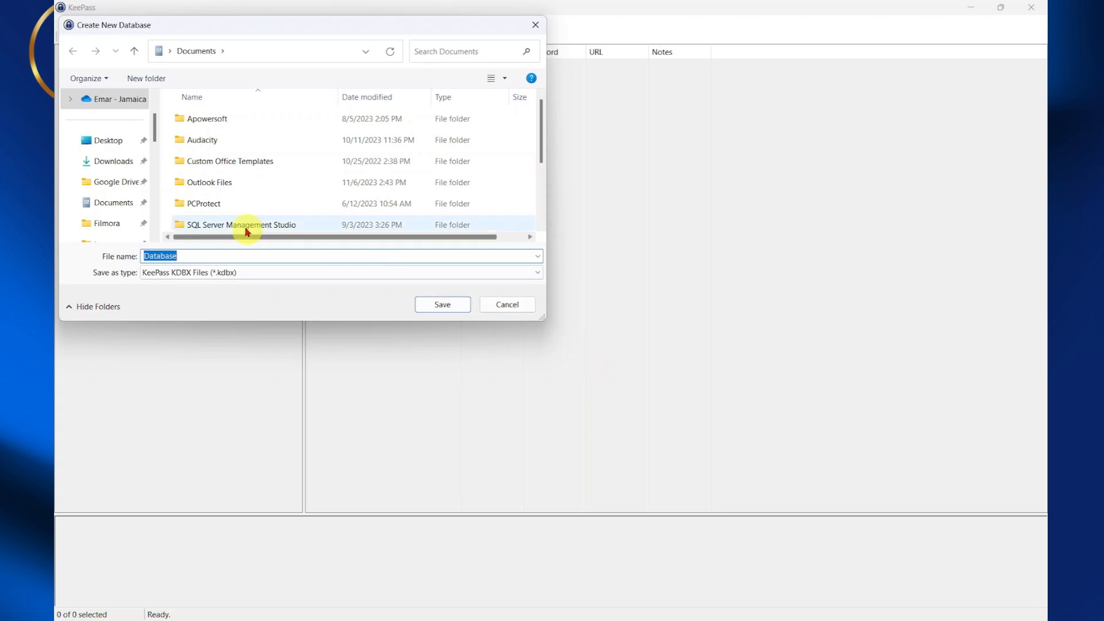
click(112, 161)
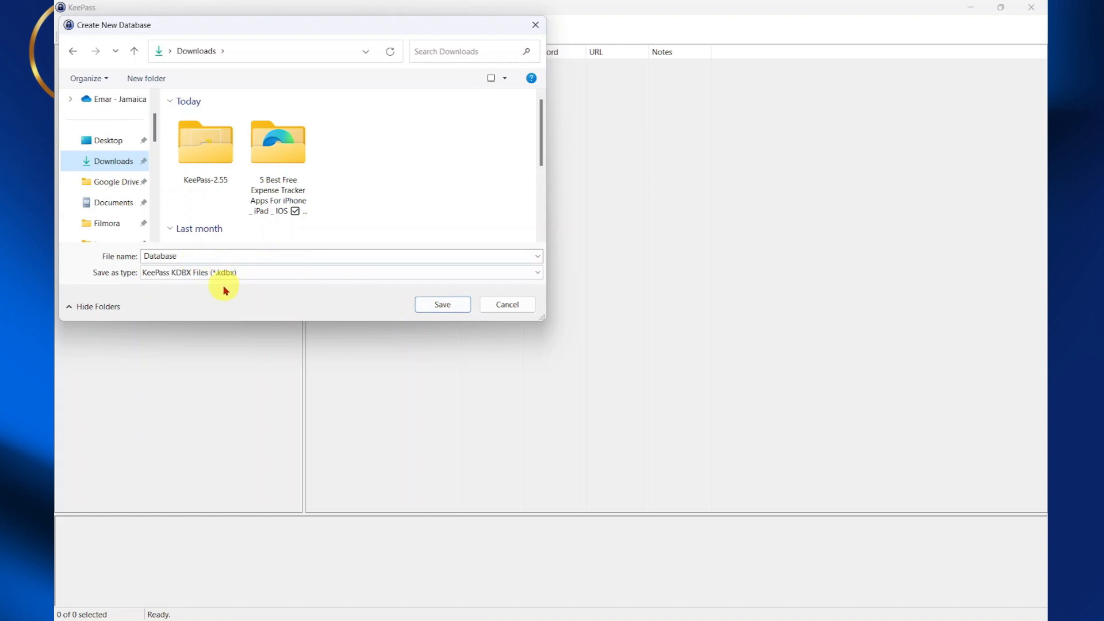
click(441, 305)
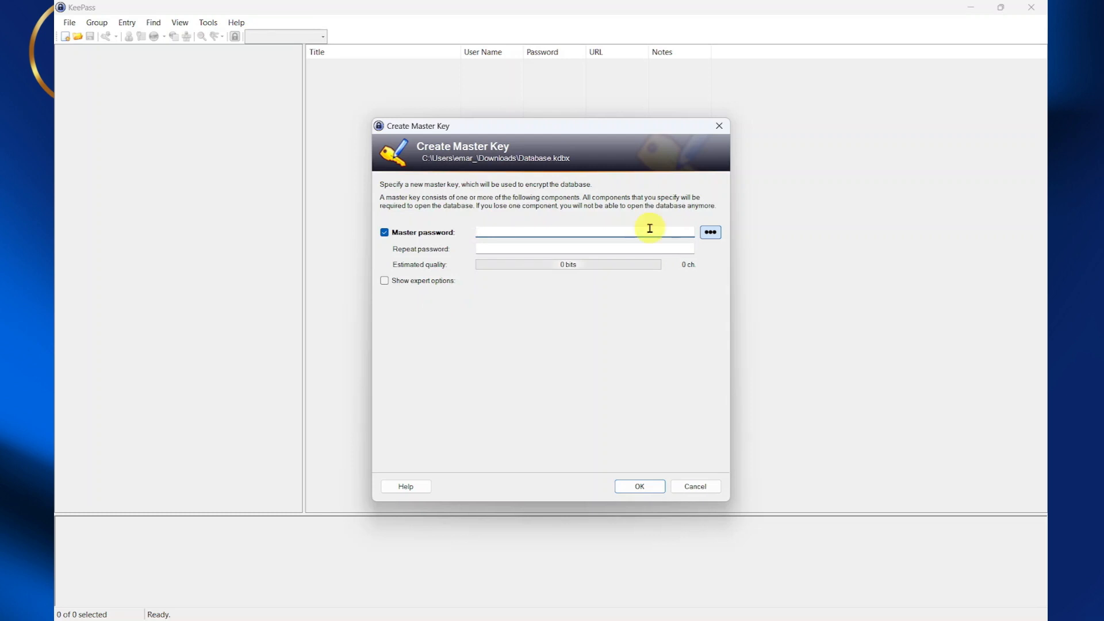
Step: Enter and repeat the master password for the new database, accept it despite its strength, and keep the default database settings
key(ctrl+v)
click(585, 248)
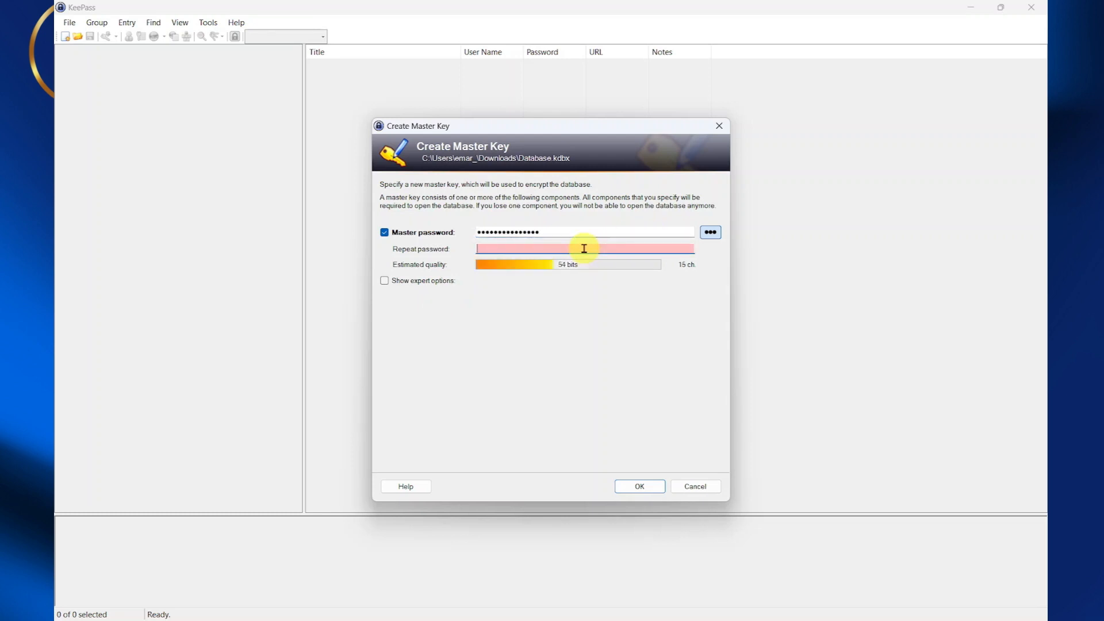
key(ctrl+v)
click(641, 487)
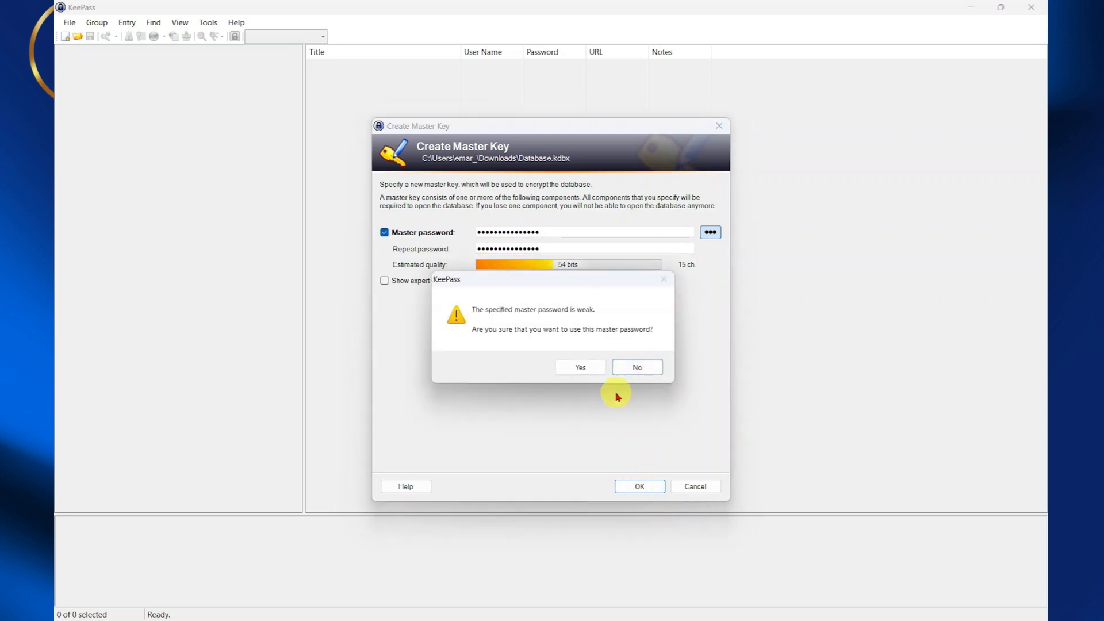
click(587, 371)
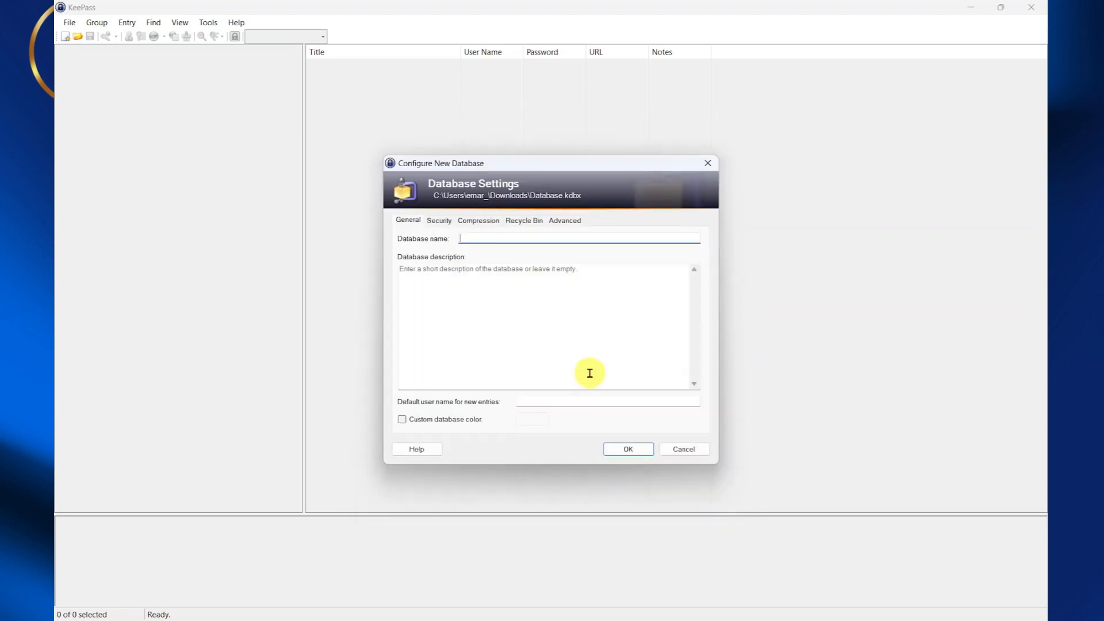
click(631, 448)
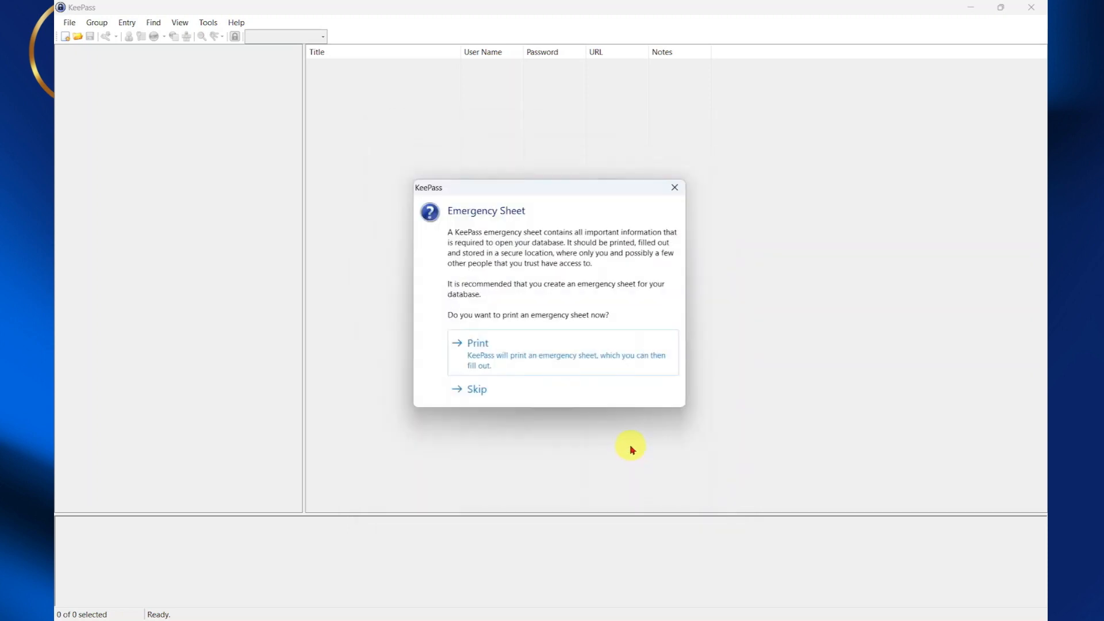
Step: Print the emergency sheet with Microsoft Print to PDF and save it on the Desktop as keytest
click(474, 359)
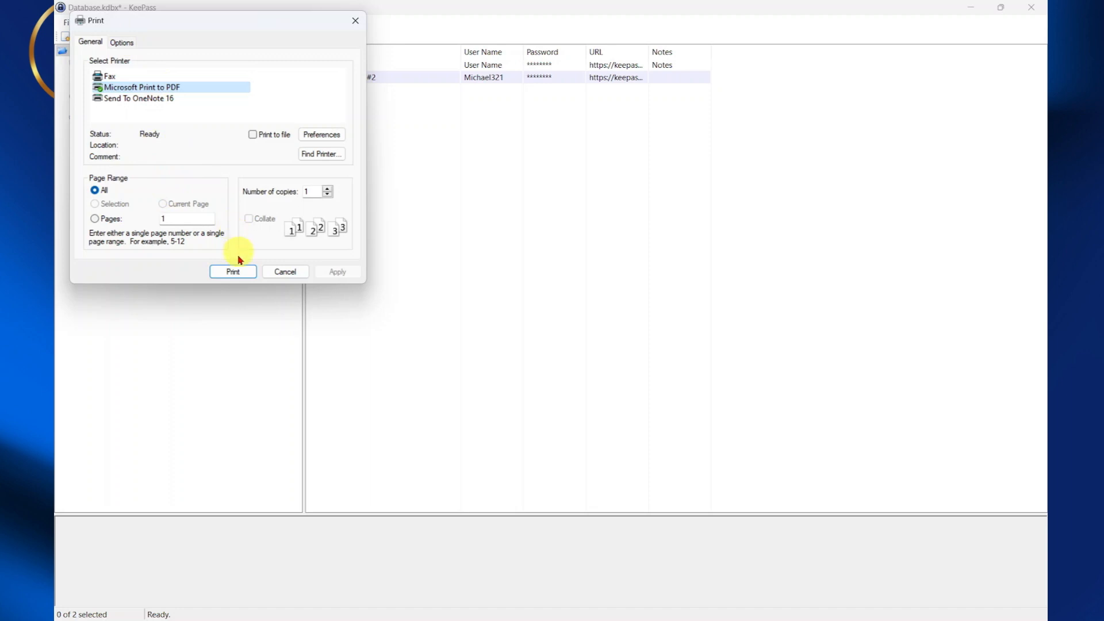
click(240, 271)
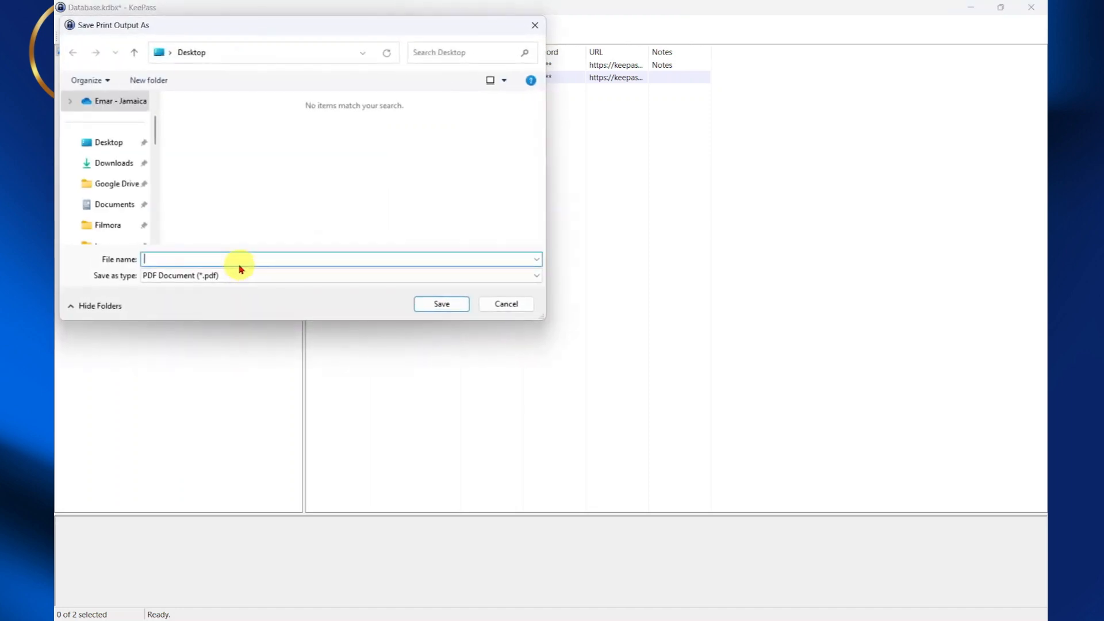
click(118, 144)
click(178, 257)
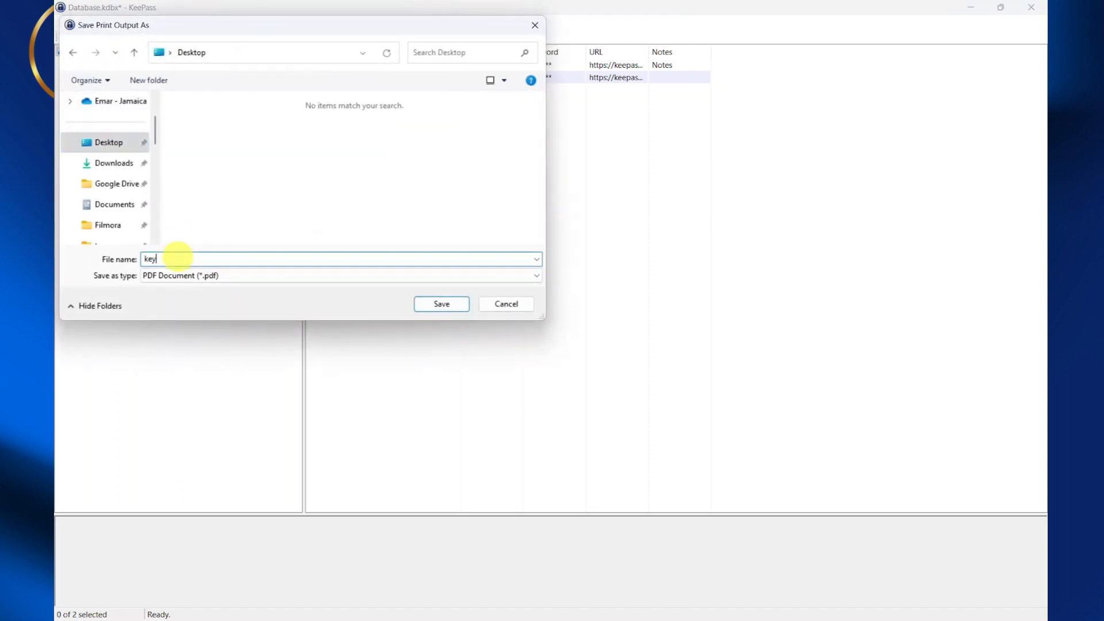
text(keytest)
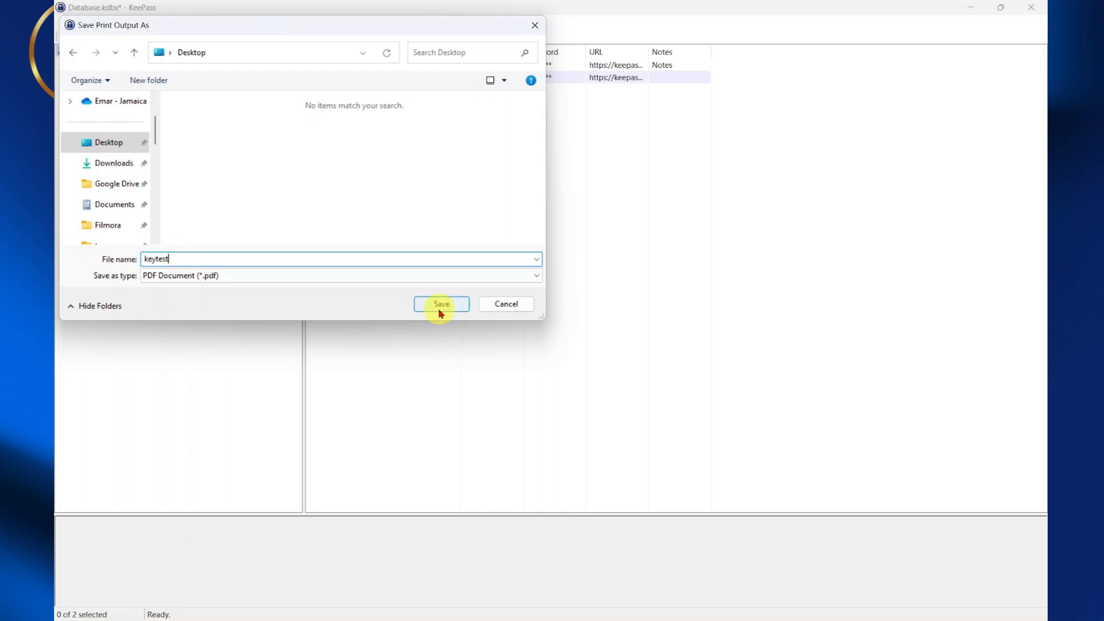
click(439, 306)
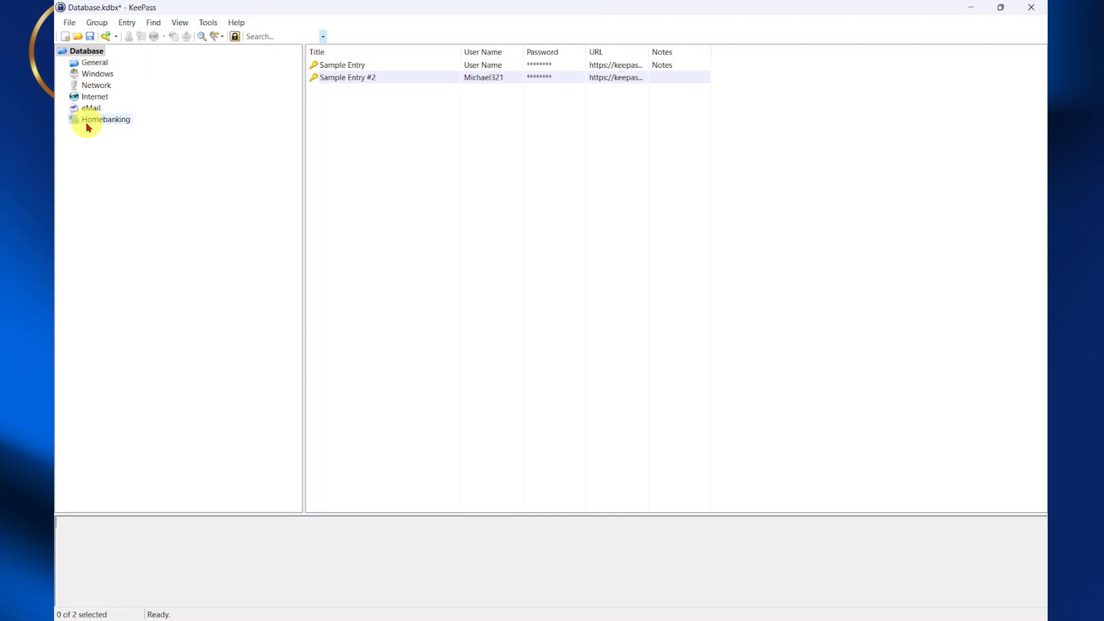
Step: Add a group named "servers" under the Database root group
right_click(87, 55)
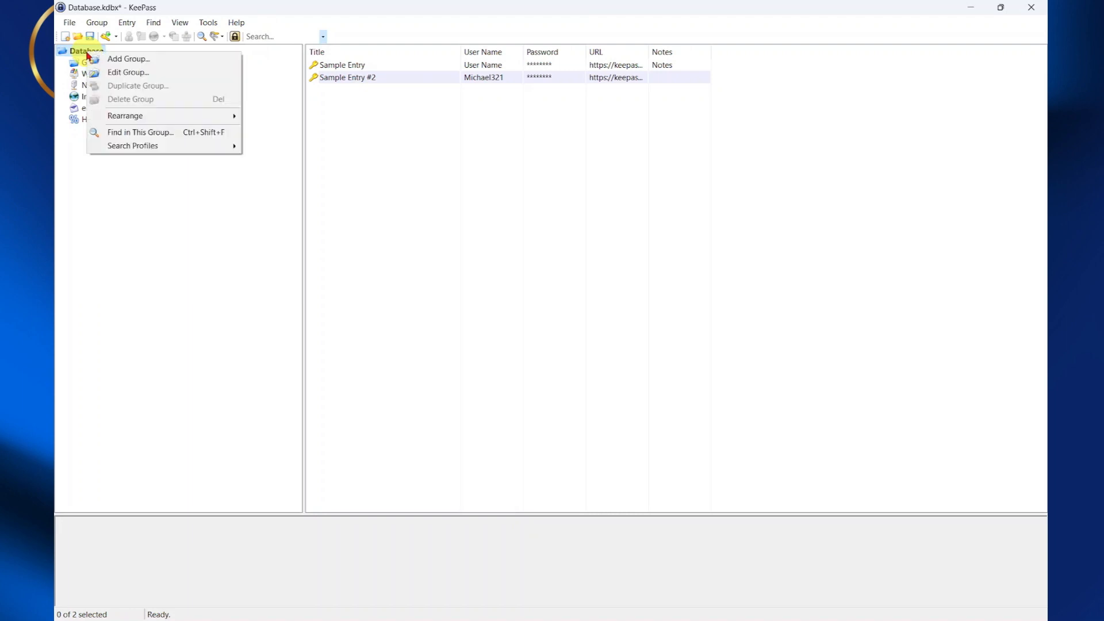
click(115, 59)
text(servers)
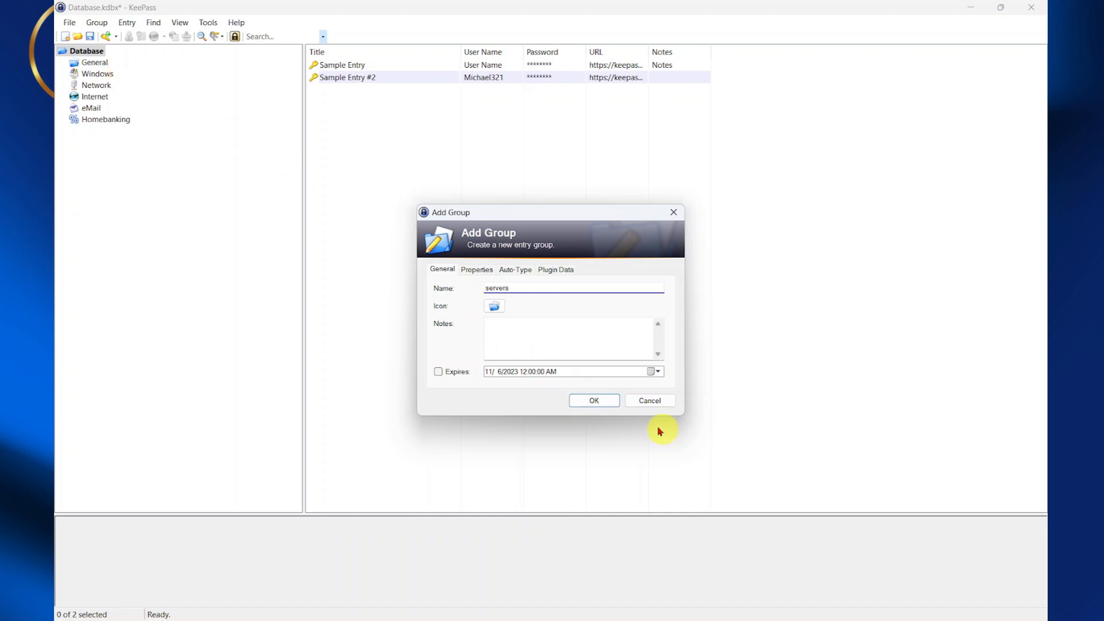
click(616, 400)
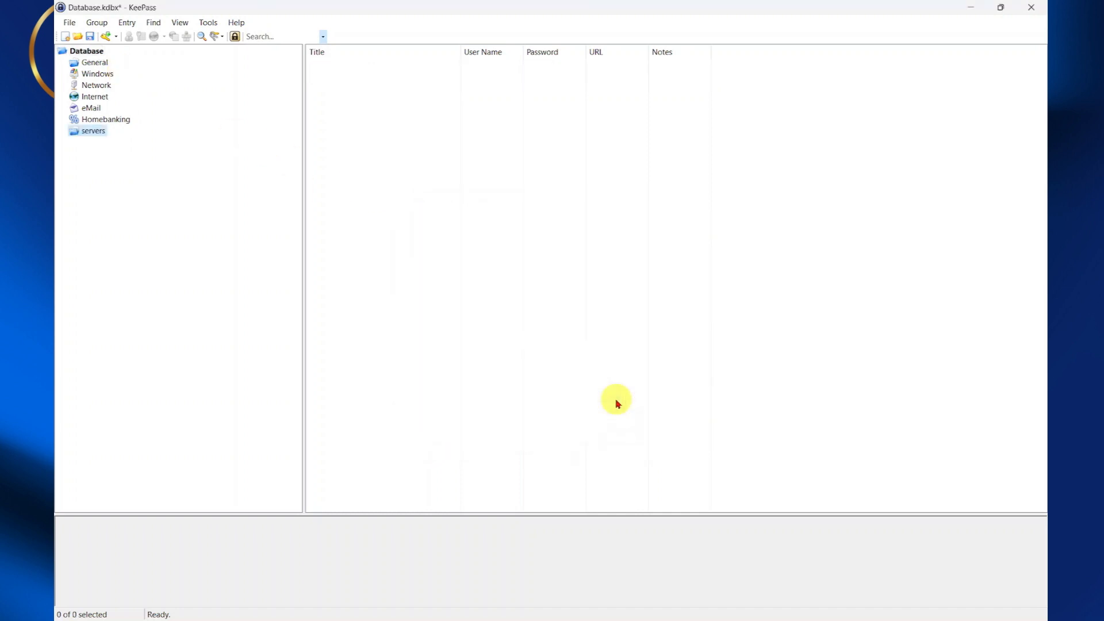
Step: Change the icon of the servers group to standard icon 26, the floppy disk
right_click(96, 132)
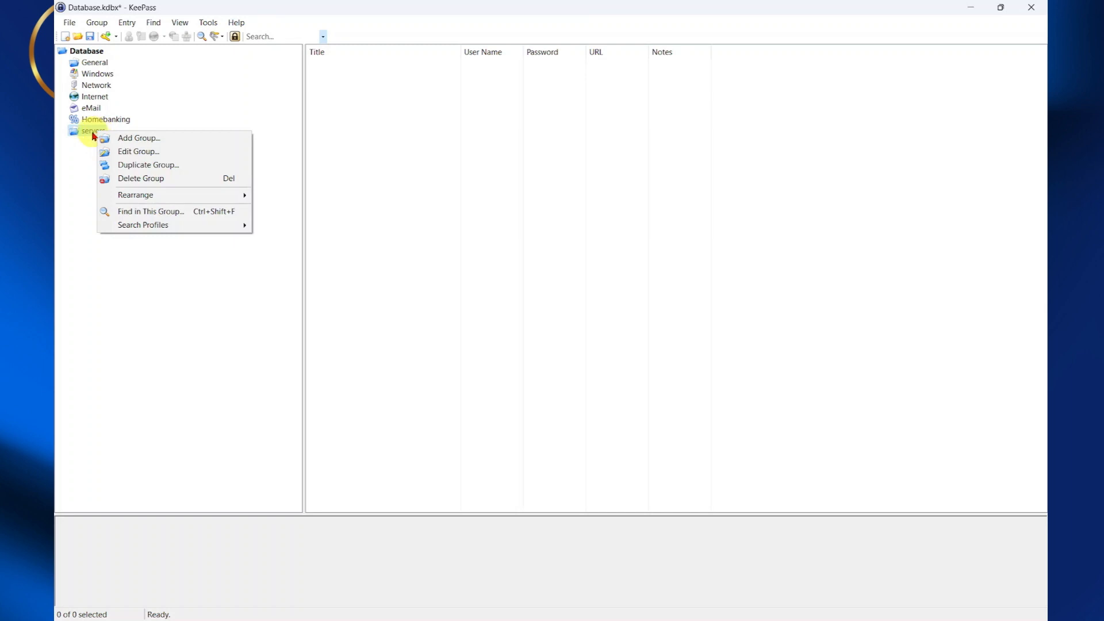
click(117, 152)
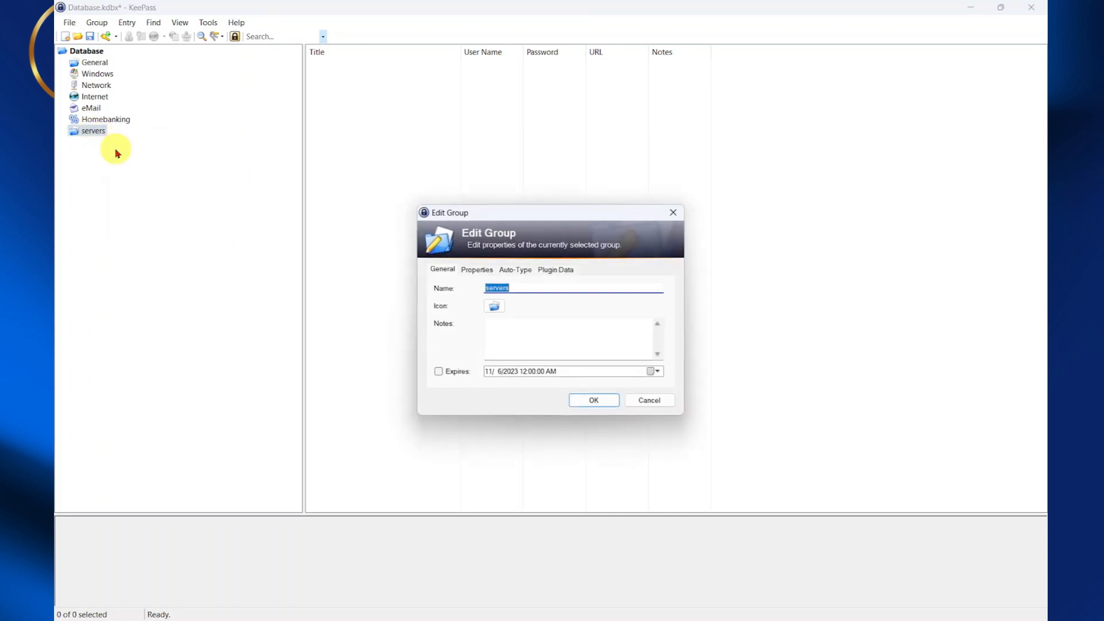
click(478, 271)
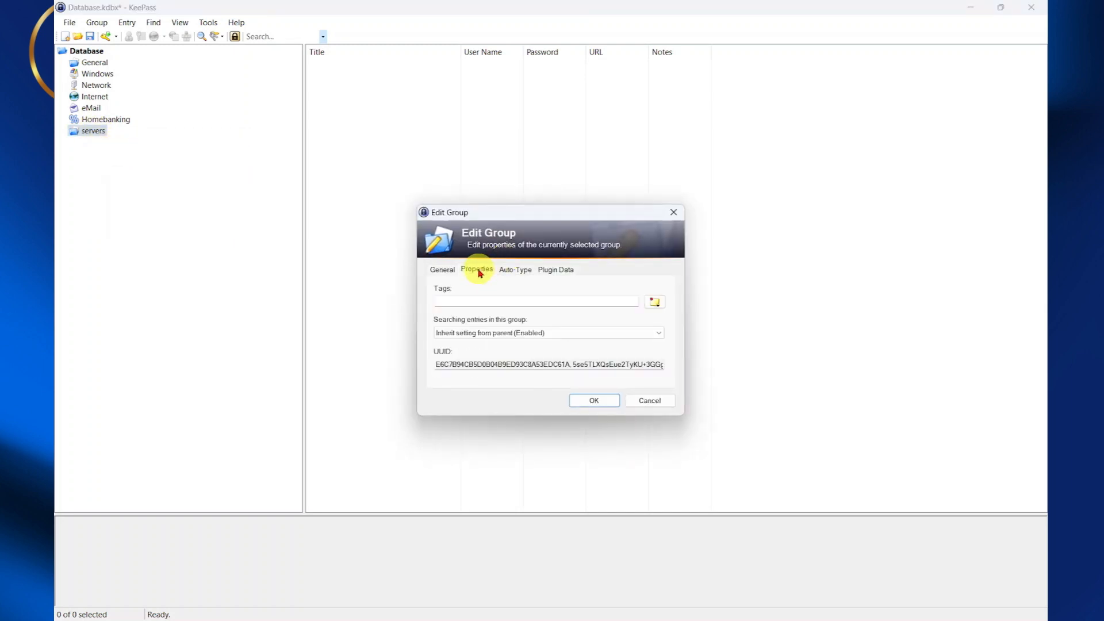
click(442, 269)
click(493, 305)
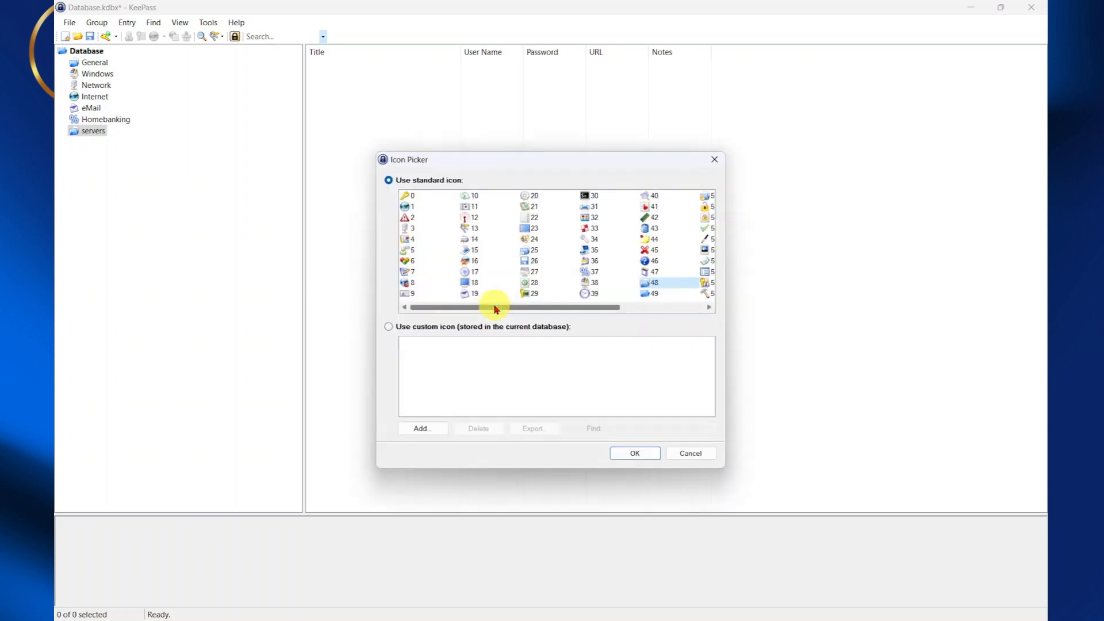
click(531, 218)
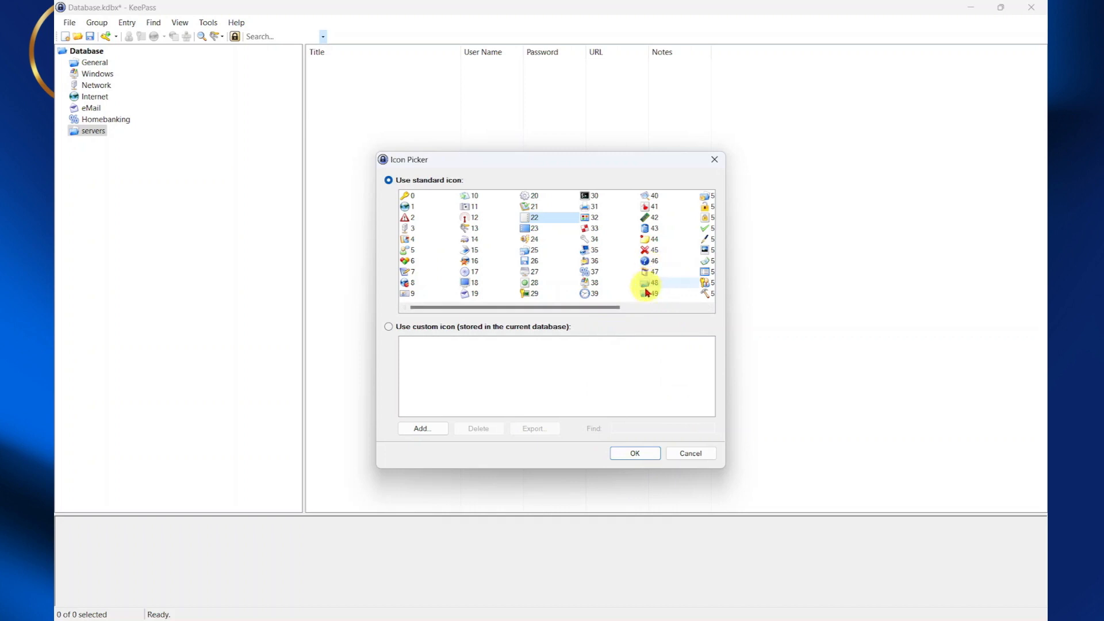
click(526, 260)
click(647, 457)
click(596, 401)
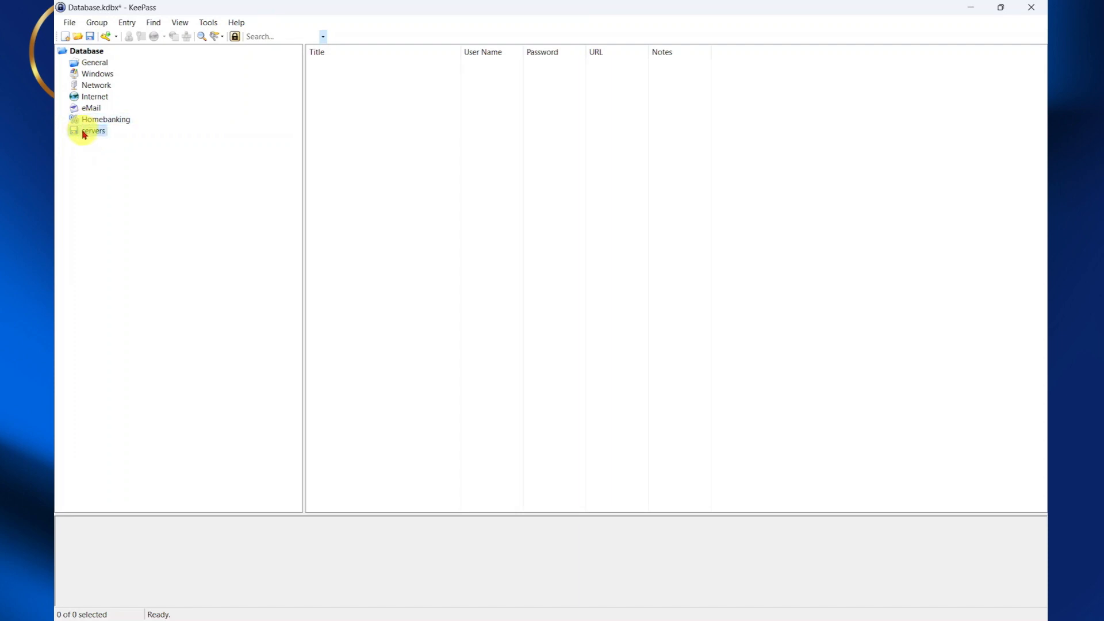
Step: Start a new entry titled "oracle" in the servers group, and reveal and re-hide its preset password
click(107, 37)
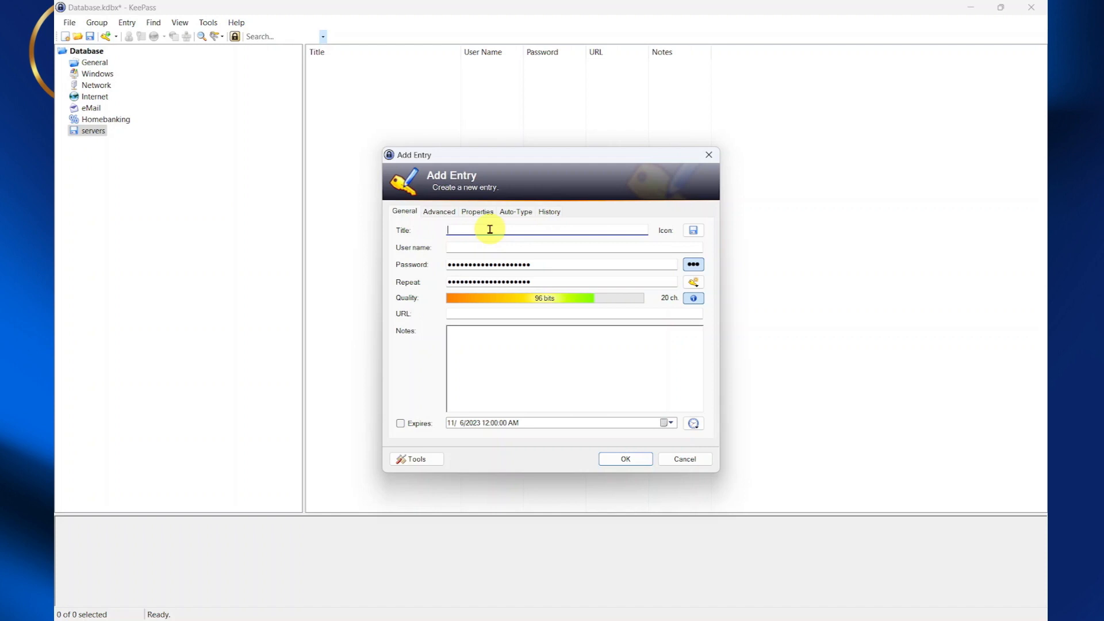
text(oracle)
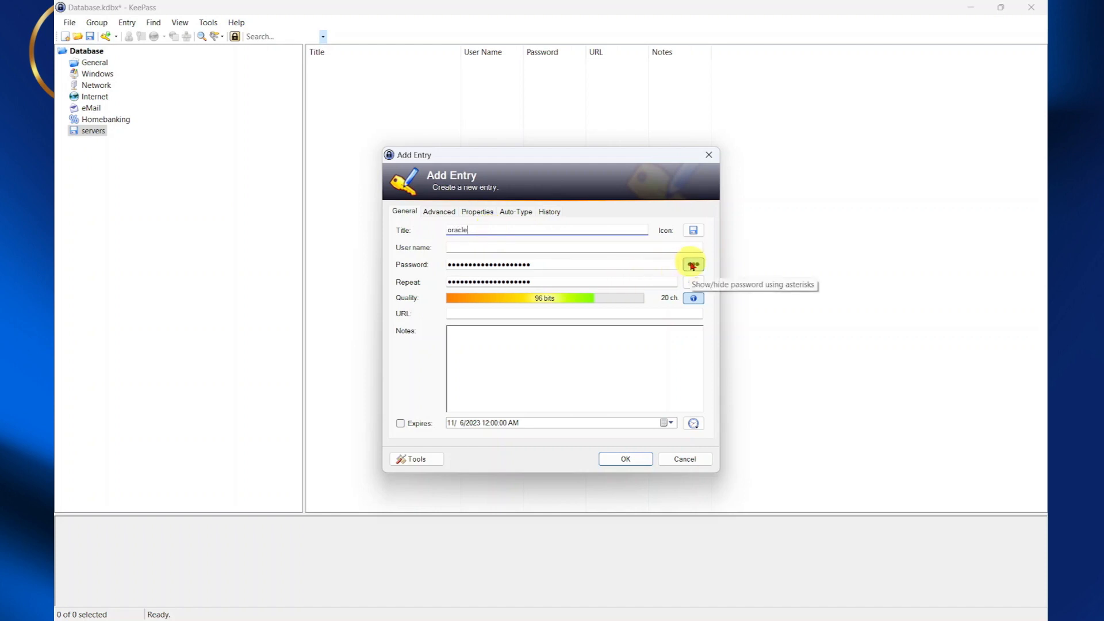
click(693, 266)
click(694, 265)
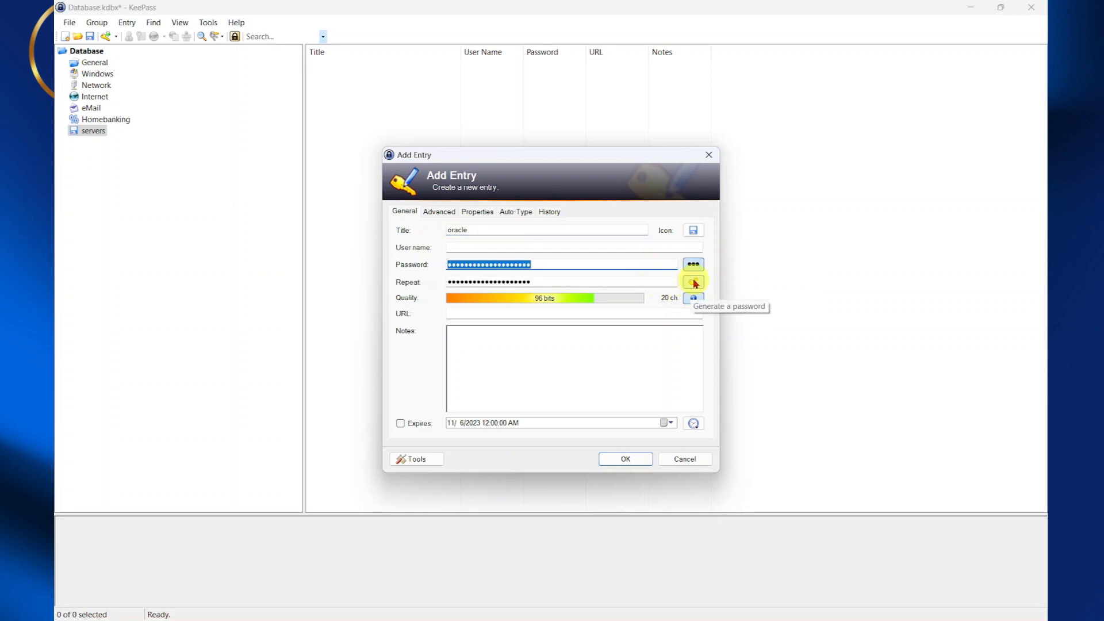
Step: Generate a new password for the oracle entry with the built-in 128-bit hex key profile and show it in plain text
click(695, 282)
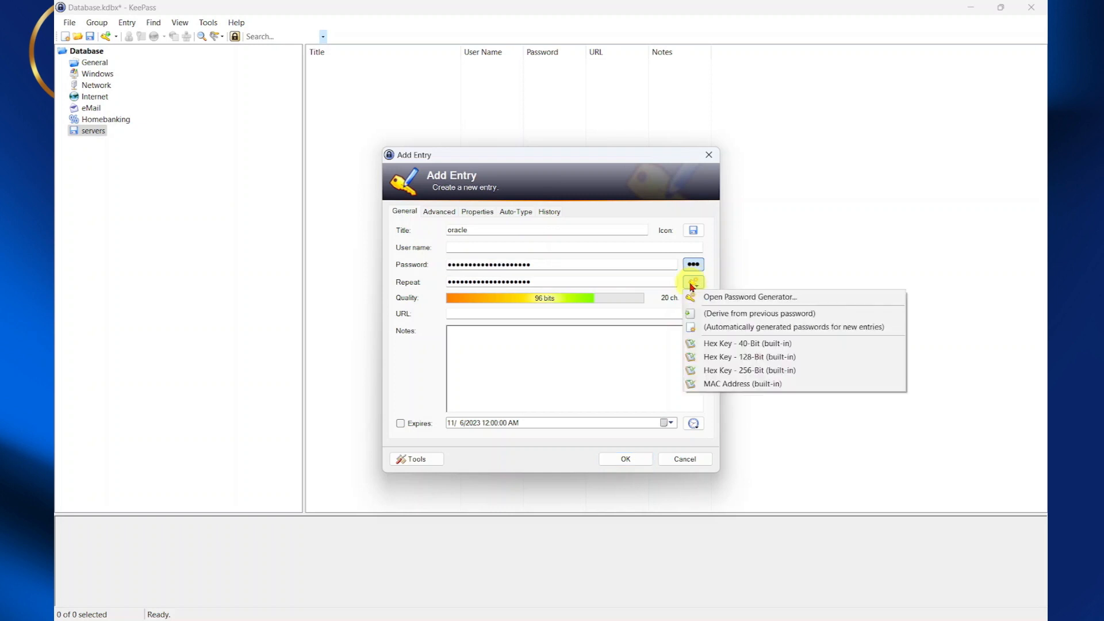
click(704, 361)
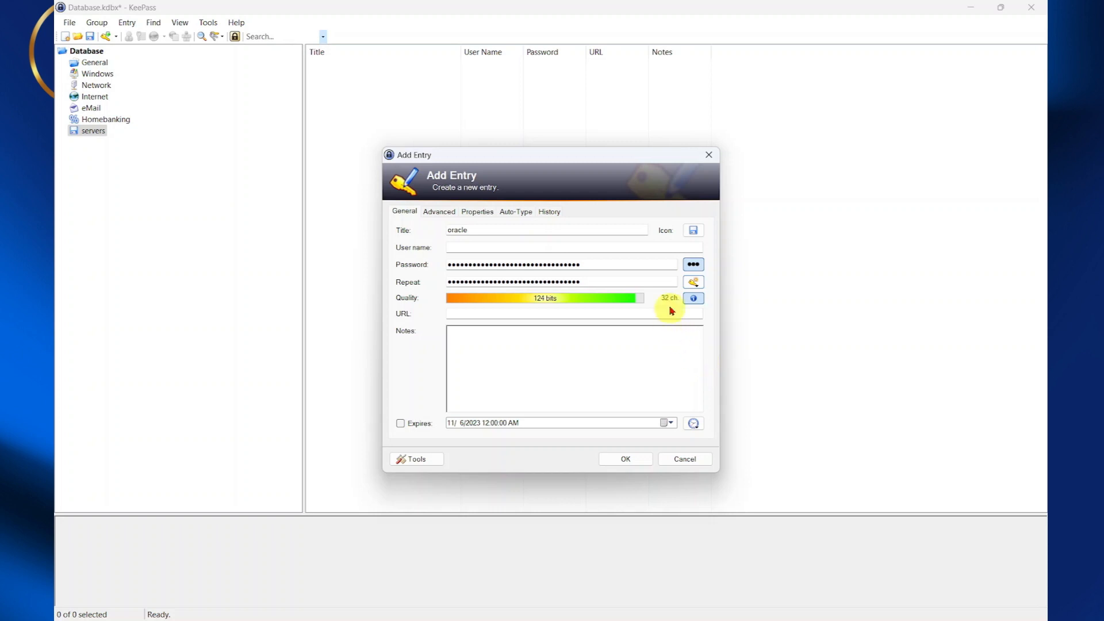
click(693, 266)
click(465, 266)
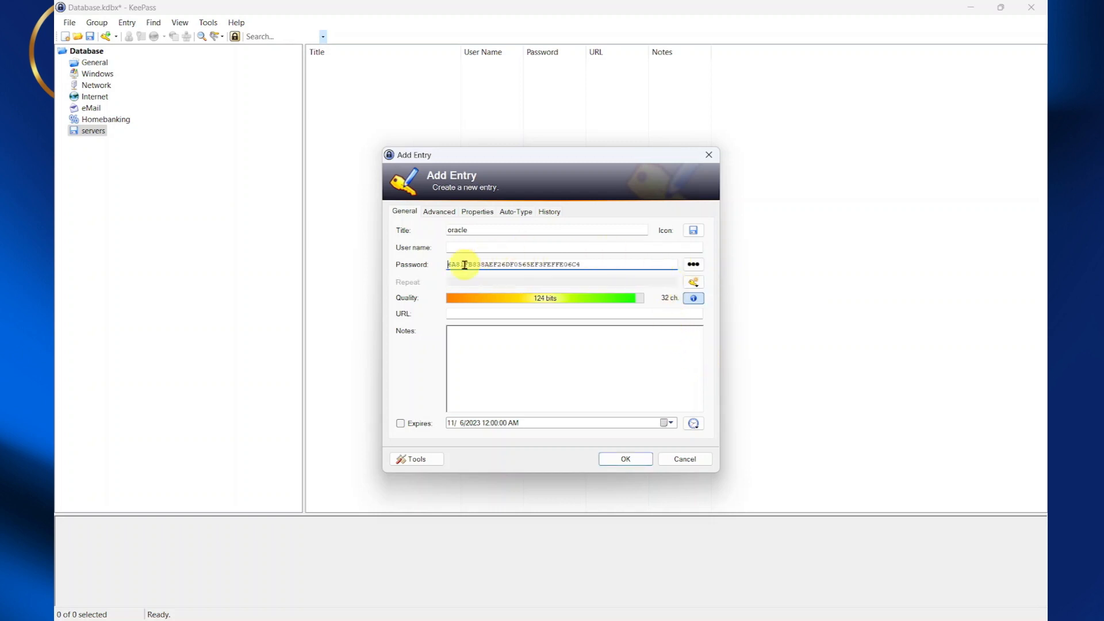
Step: Enter "sagg" as the notes and "dfds" as the URL of the oracle entry, save it, and clear the selection
click(476, 350)
text(sagg)
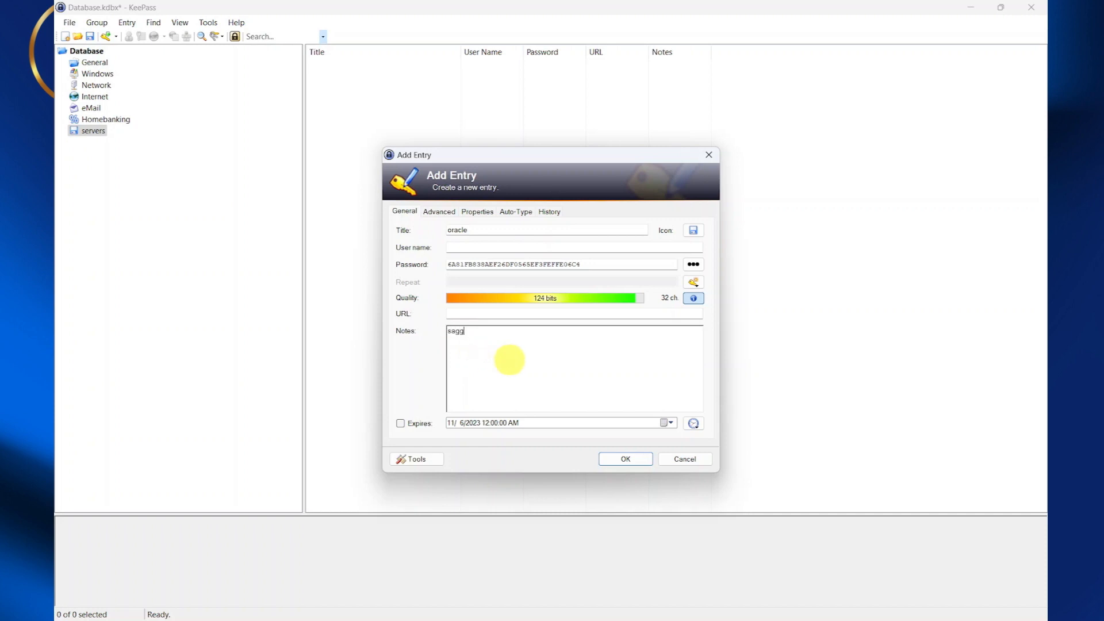
click(480, 313)
text(dfds)
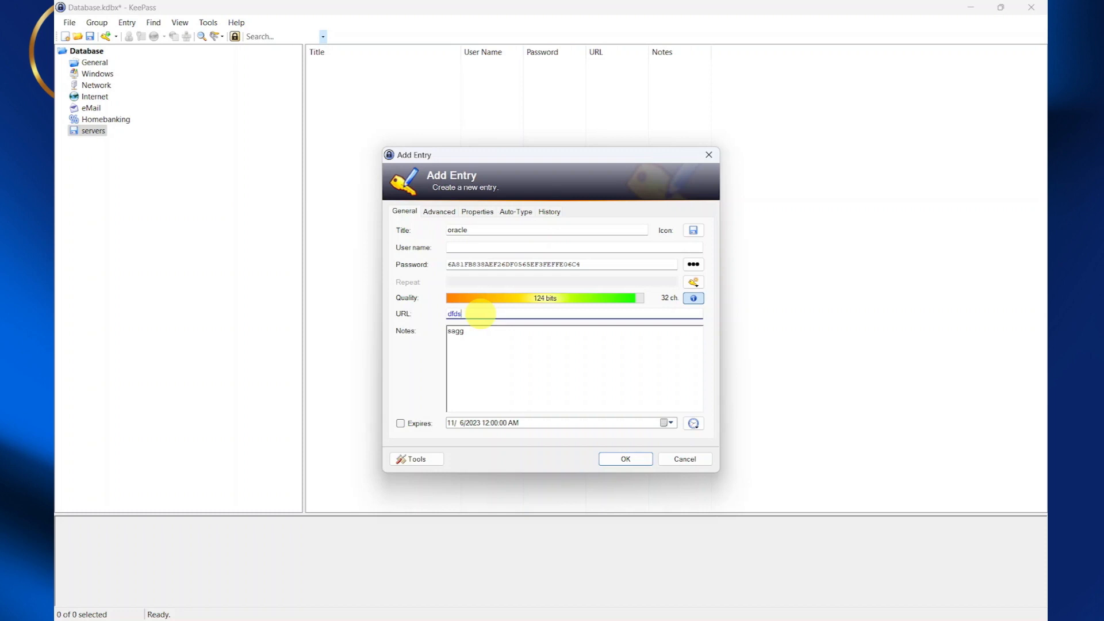
click(626, 464)
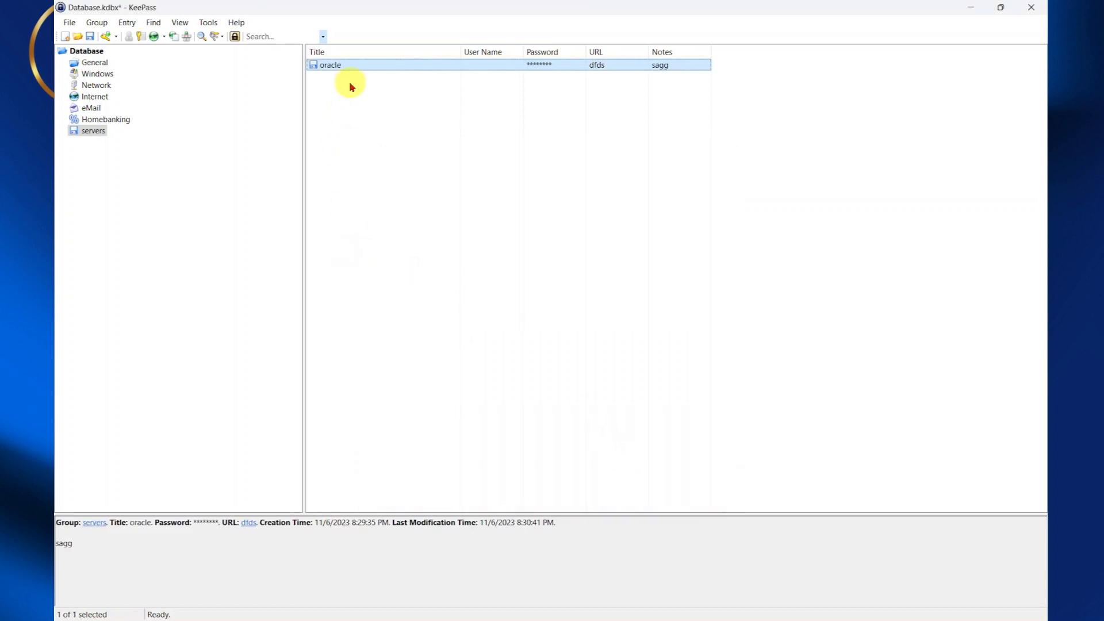
click(524, 215)
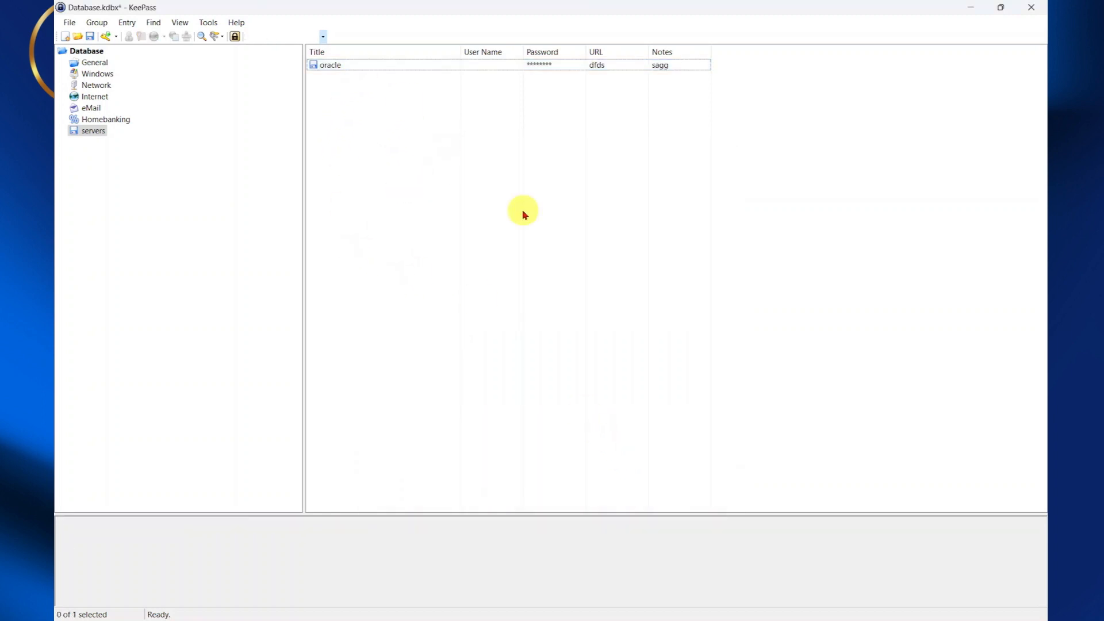